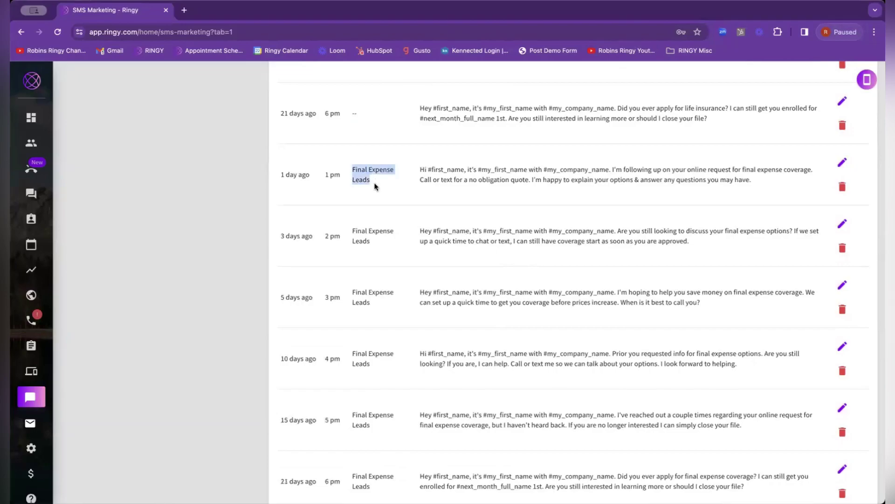
# - Review the existing Follow Up Drips for each lead type, including their send days, times, disposition tags and message texts
pyautogui.scroll(-10, 596, 193)
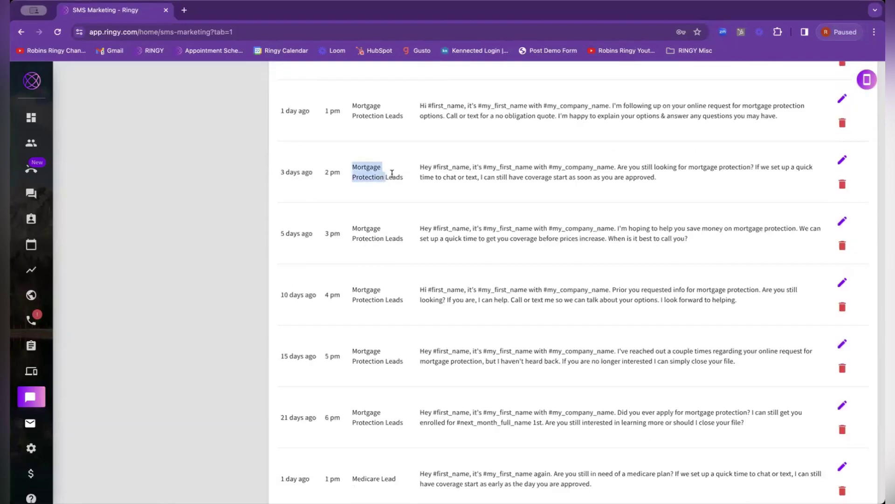
pyautogui.scroll(-8, 410, 178)
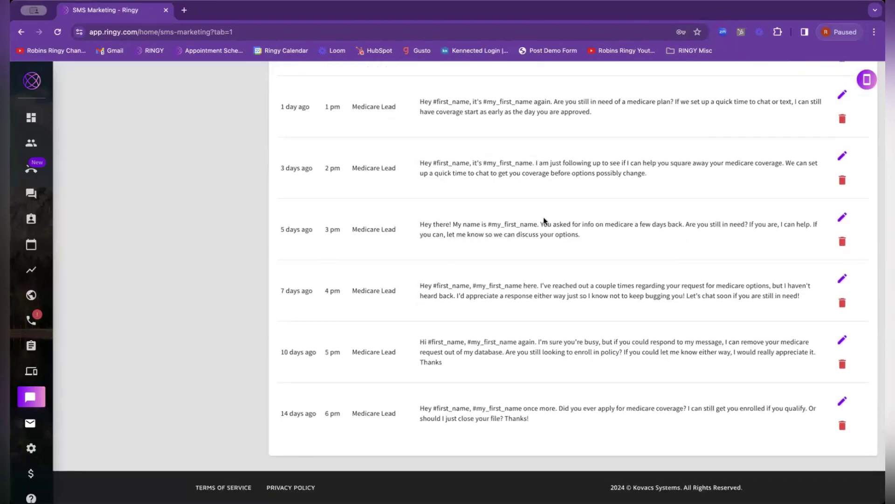
pyautogui.scroll(1, 513, 219)
pyautogui.moveTo(350, 218); pyautogui.dragTo(675, 219)
pyautogui.scroll(1, 530, 232)
pyautogui.scroll(20, 675, 217)
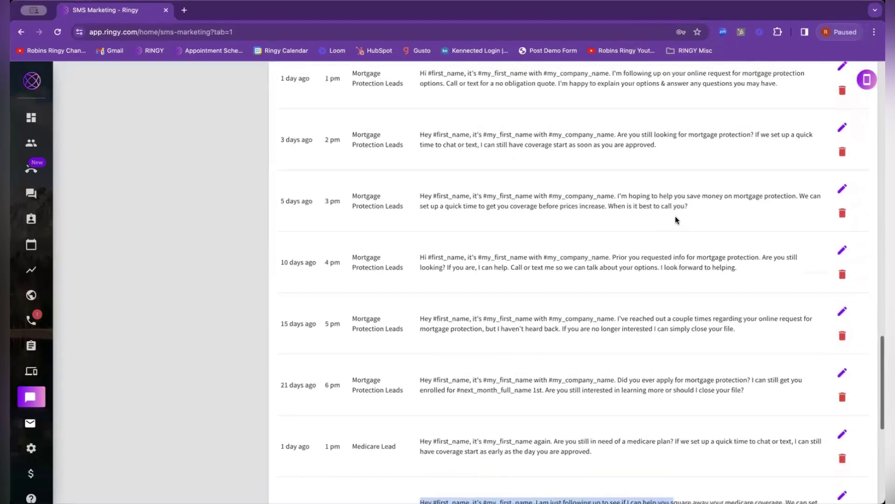
pyautogui.scroll(5, 675, 217)
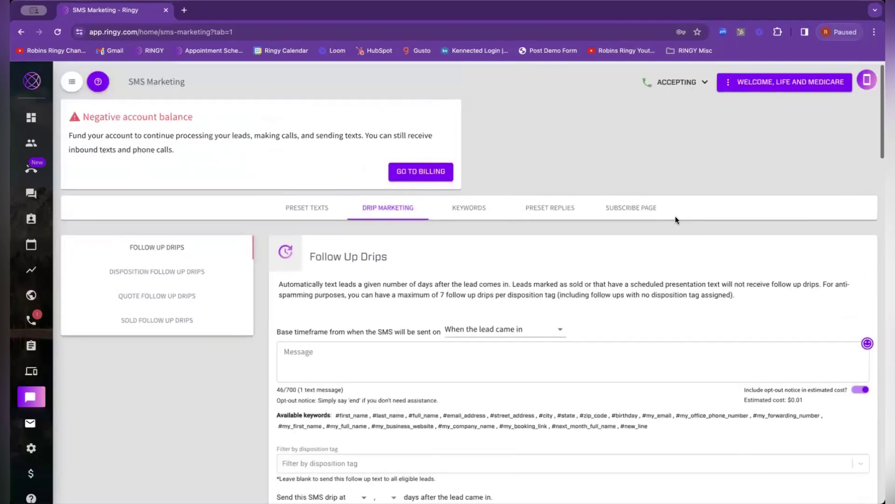
pyautogui.scroll(-4, 356, 285)
pyautogui.scroll(-5, 356, 285)
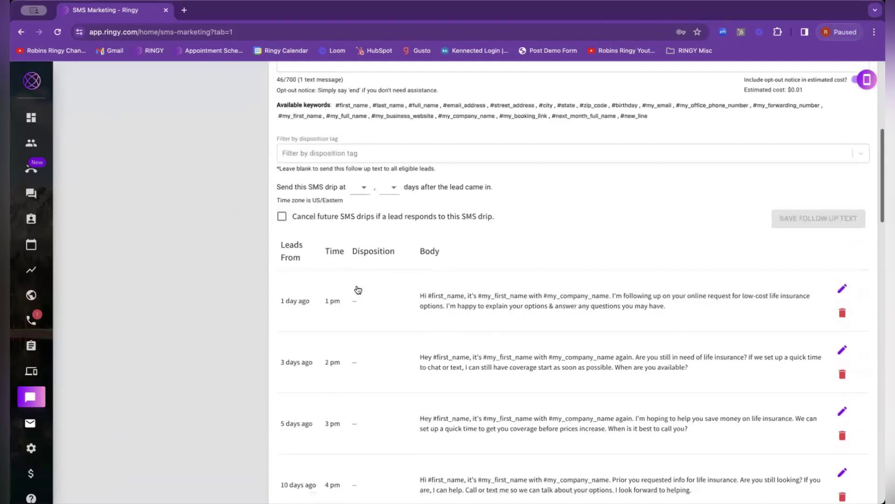
pyautogui.scroll(5, 356, 286)
pyautogui.scroll(-1, 356, 286)
pyautogui.scroll(-4, 357, 285)
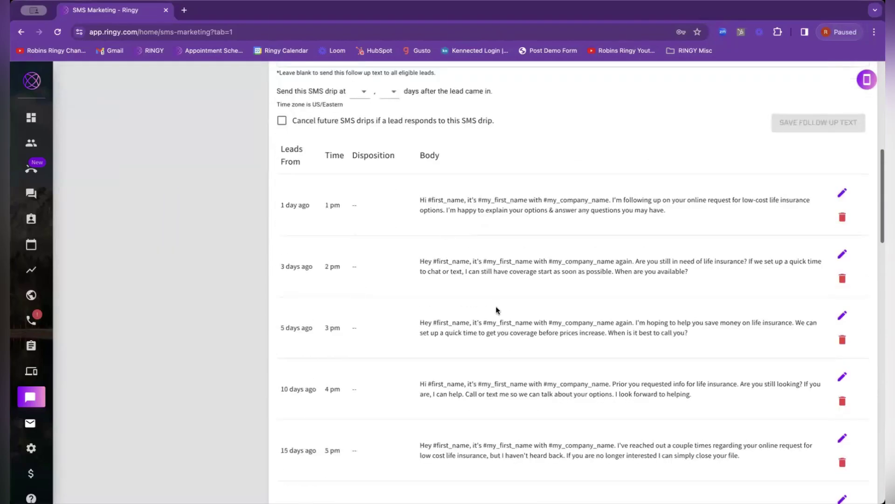
pyautogui.scroll(9, 497, 306)
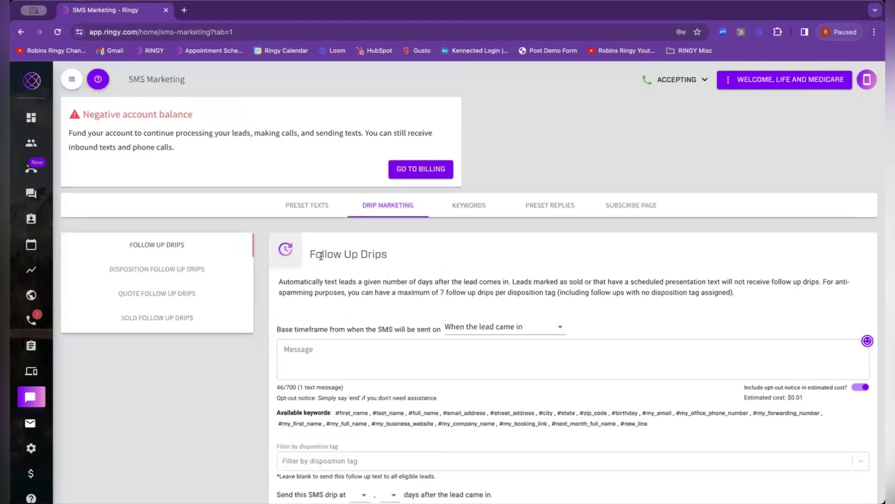
pyautogui.moveTo(309, 254); pyautogui.dragTo(399, 253)
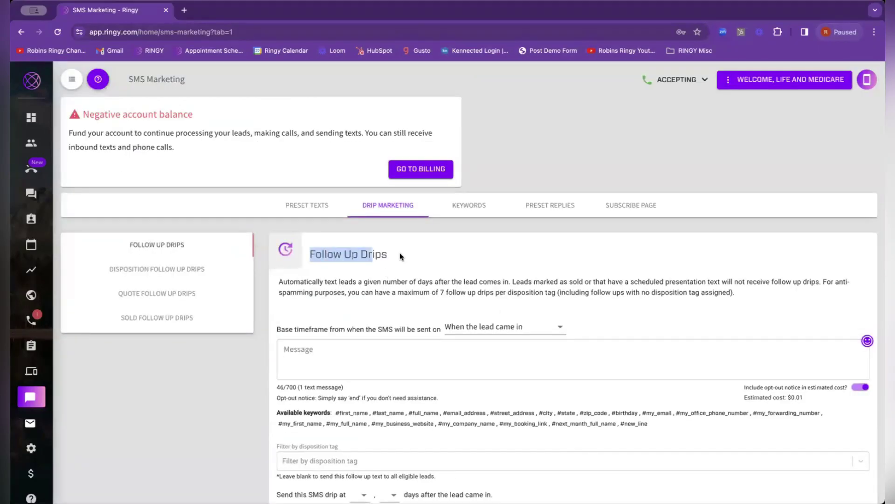
# - Compare the setup options of Disposition Follow Up Drips with those of Follow Up Drips
pyautogui.click(161, 271)
pyautogui.scroll(-2, 301, 294)
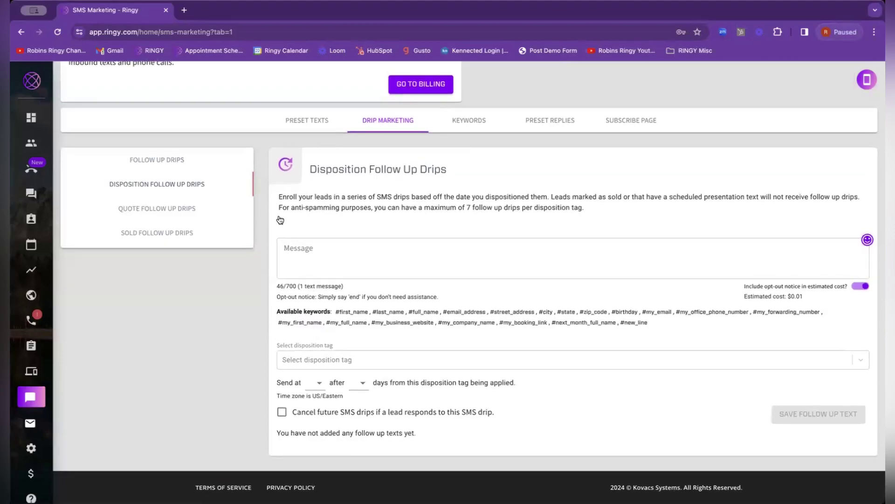
pyautogui.click(156, 163)
pyautogui.tripleClick(385, 170)
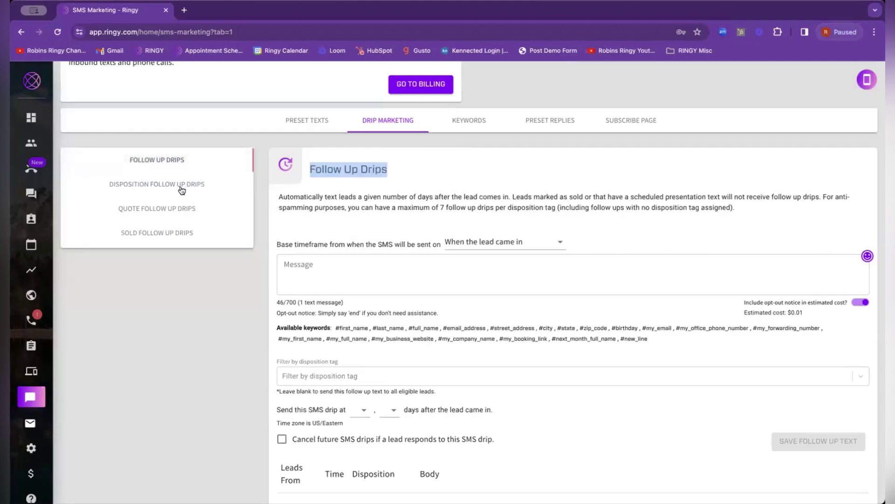
pyautogui.click(180, 186)
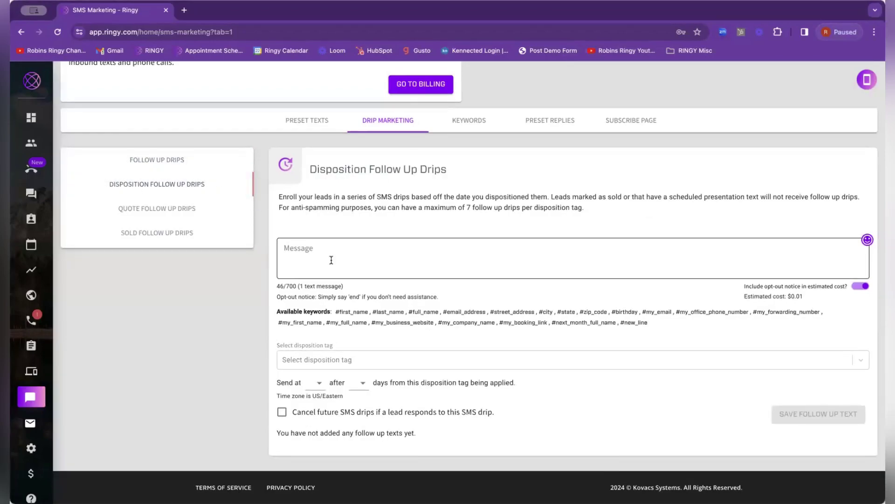
# - Open the disposition tag management in the account settings and look through the current tags
pyautogui.moveTo(46, 396)
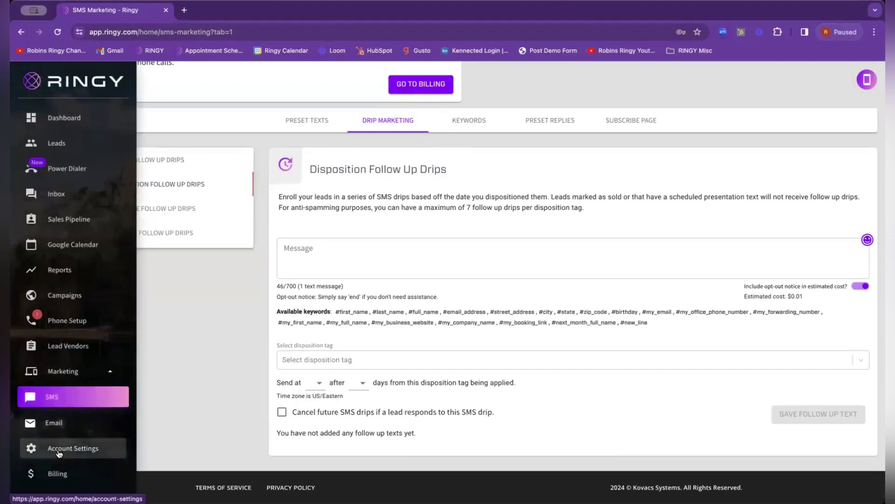
pyautogui.click(70, 448)
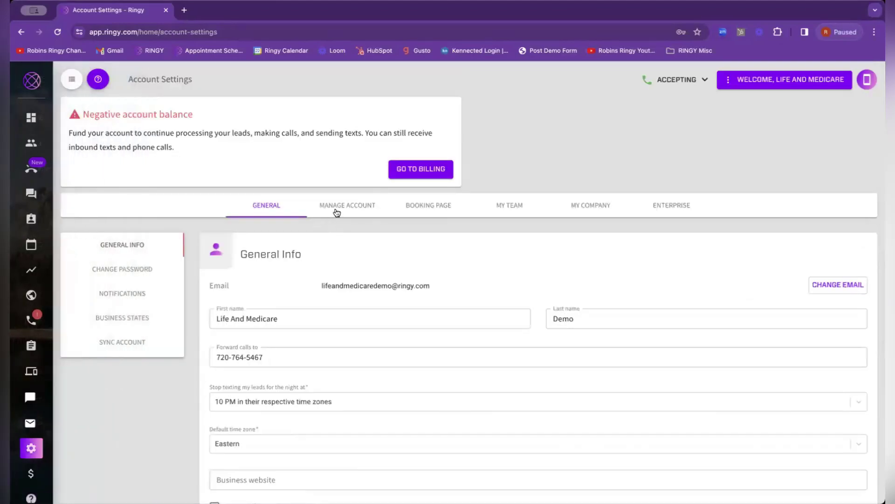
pyautogui.click(336, 213)
pyautogui.scroll(-12, 317, 289)
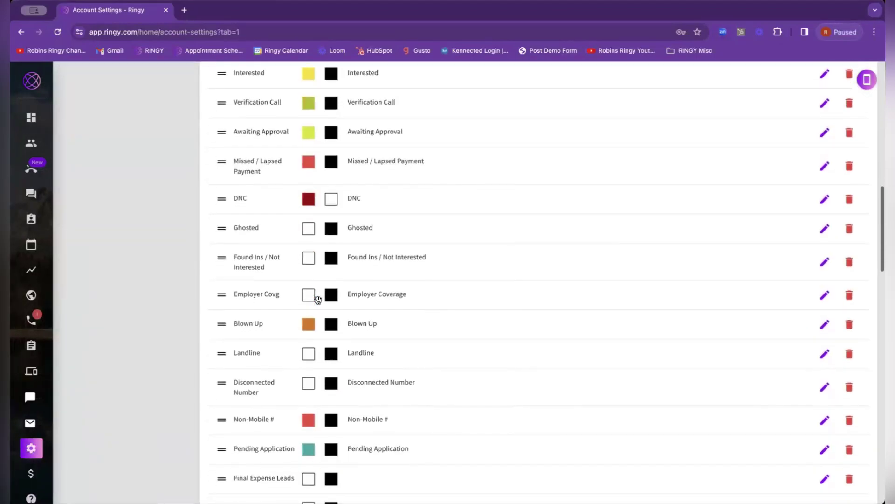
pyautogui.scroll(12, 317, 298)
# - Create and save a disposition tag named "Pending Application" without a background color or automated action
pyautogui.click(286, 316)
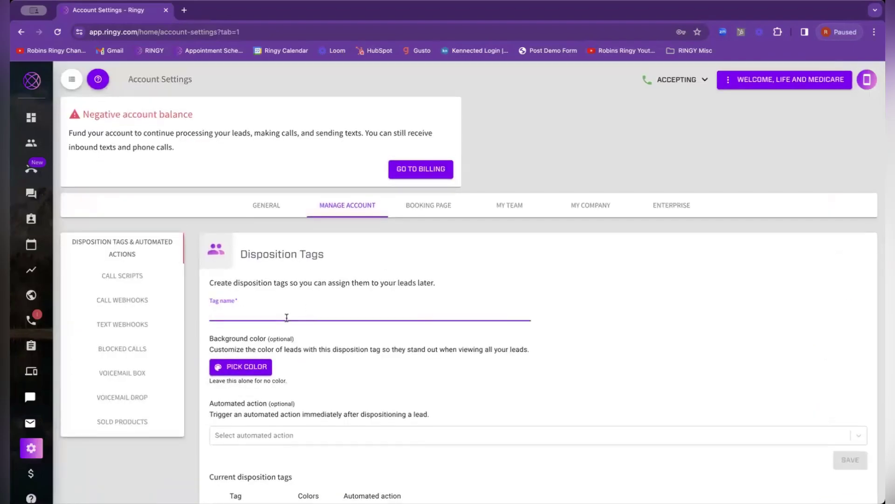
pyautogui.write('Pending A')
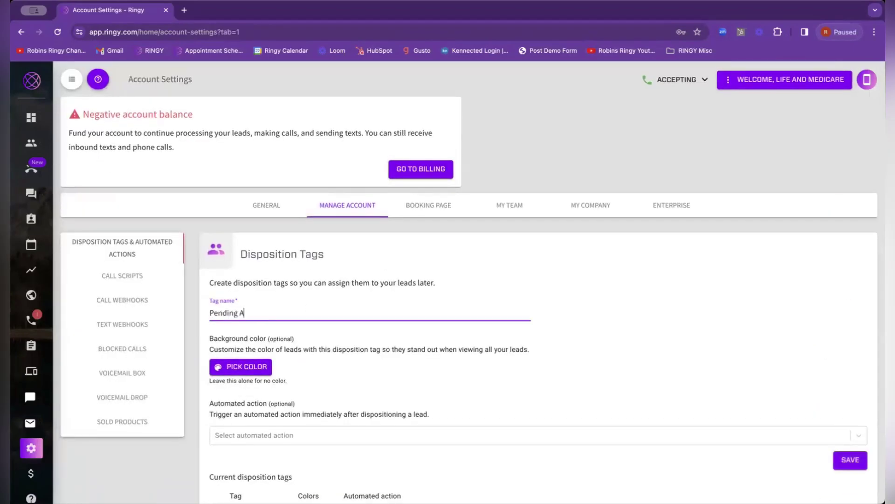
pyautogui.write('pplication')
pyautogui.scroll(-2, 324, 343)
pyautogui.click(851, 383)
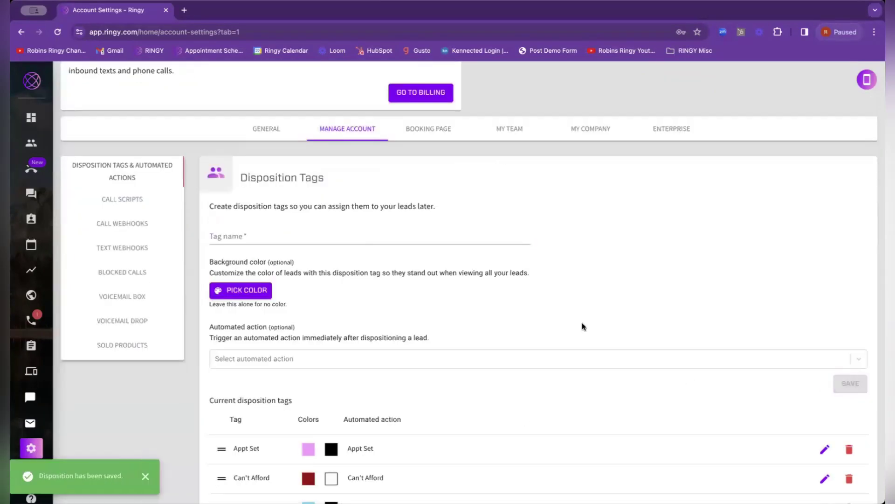
# - Return to SMS drip marketing and open the Disposition Follow Up Drips setup
pyautogui.moveTo(19, 210)
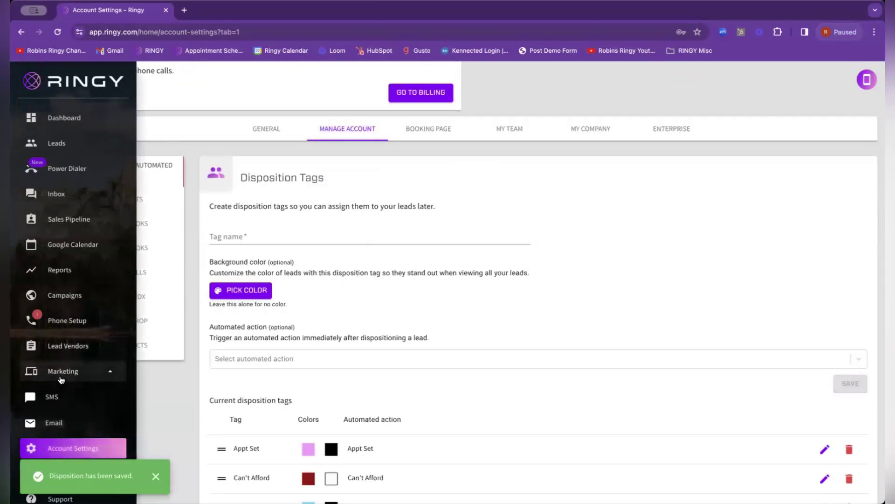
pyautogui.click(52, 398)
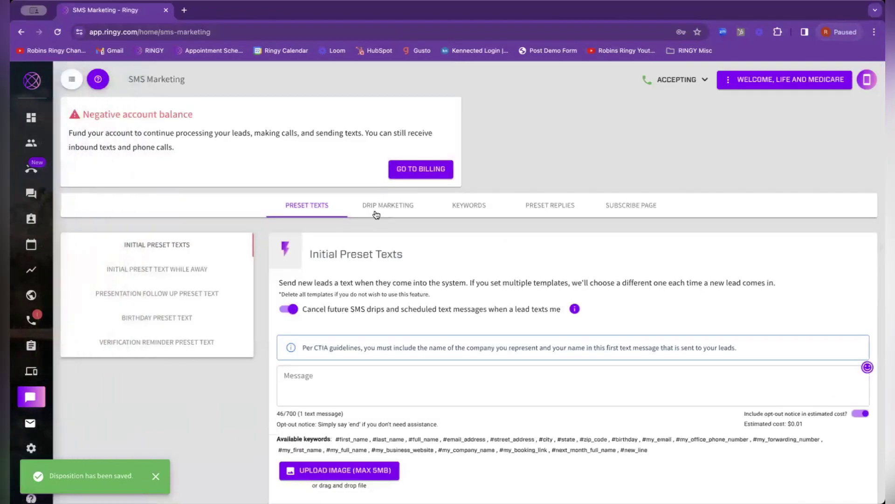
pyautogui.click(387, 206)
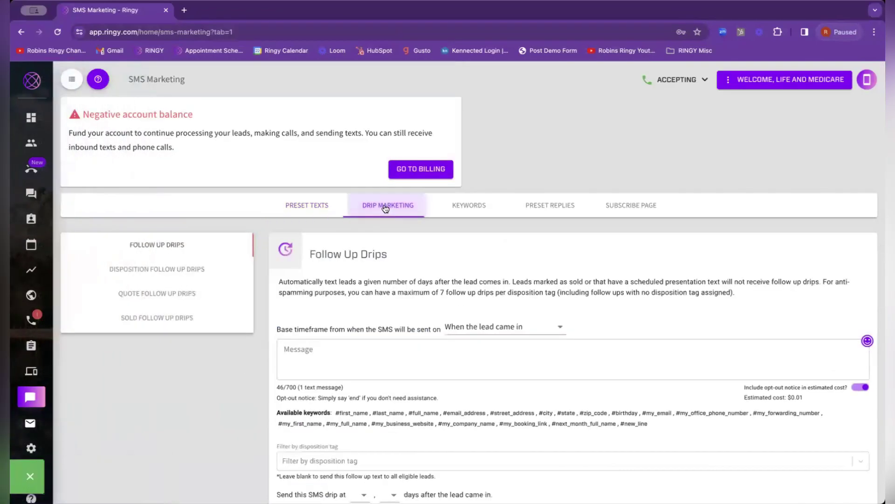
pyautogui.click(170, 269)
pyautogui.scroll(-2, 377, 306)
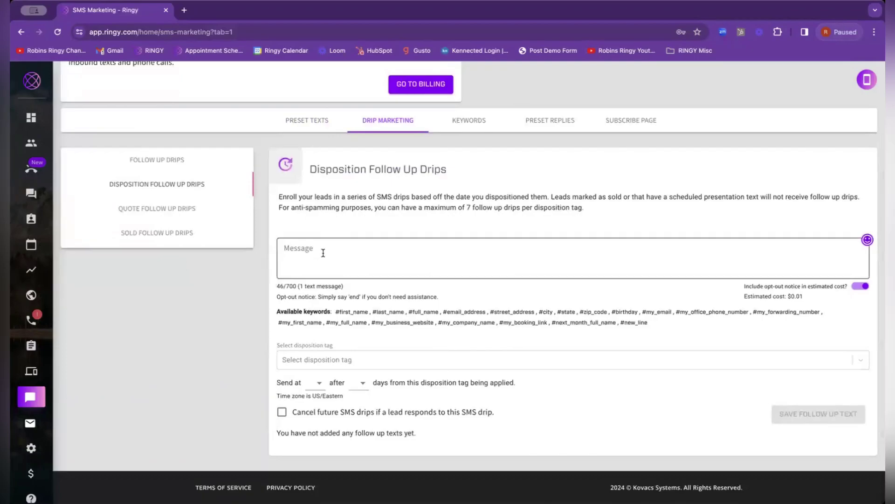
# - Assign the Pending Application disposition tag to the new drip and enter "Message 1" as its text
pyautogui.click(306, 358)
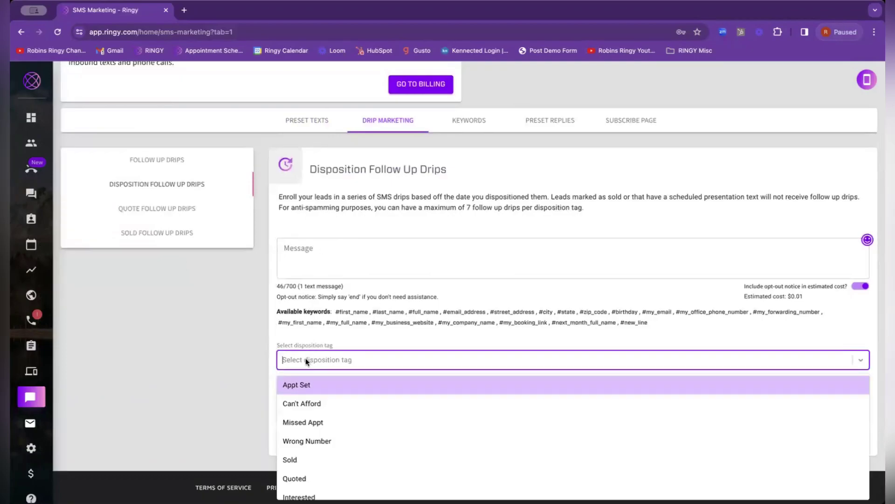
pyautogui.scroll(-5, 318, 448)
pyautogui.click(310, 489)
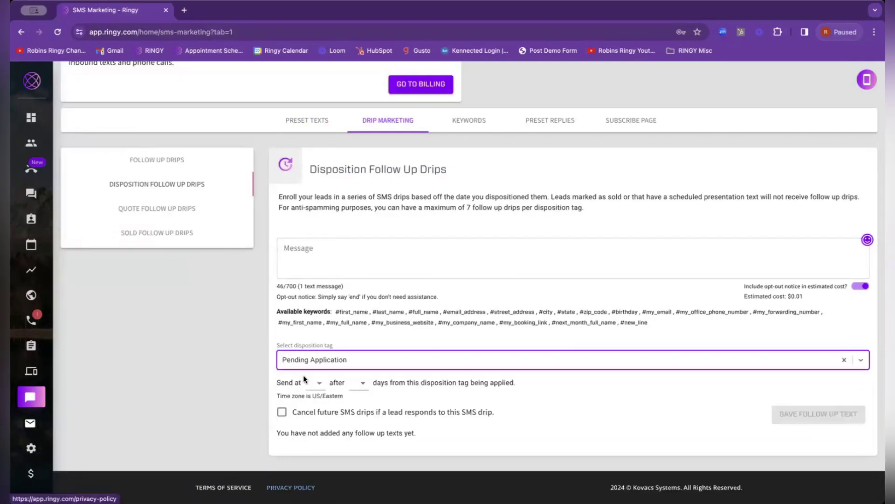
pyautogui.click(319, 260)
pyautogui.write('Message 1')
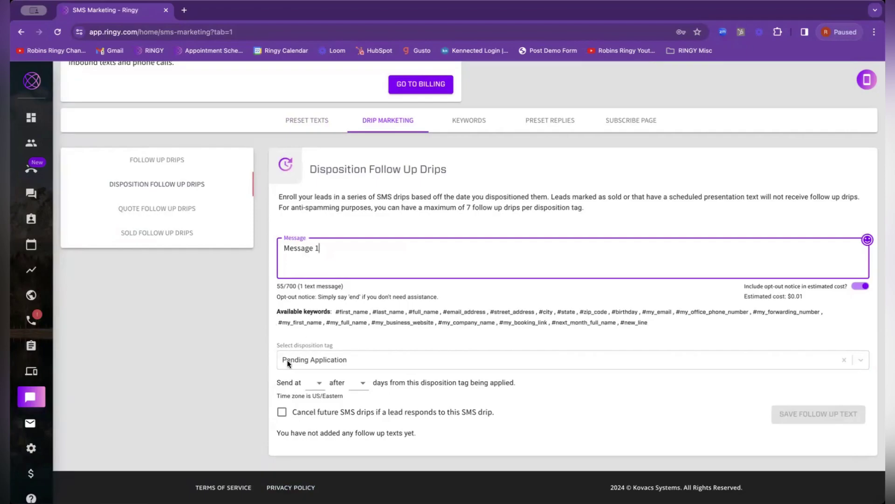
# - Schedule the Message 1 drip for 11 AM, 2 days after the tag is applied, and save the follow-up text
pyautogui.click(317, 383)
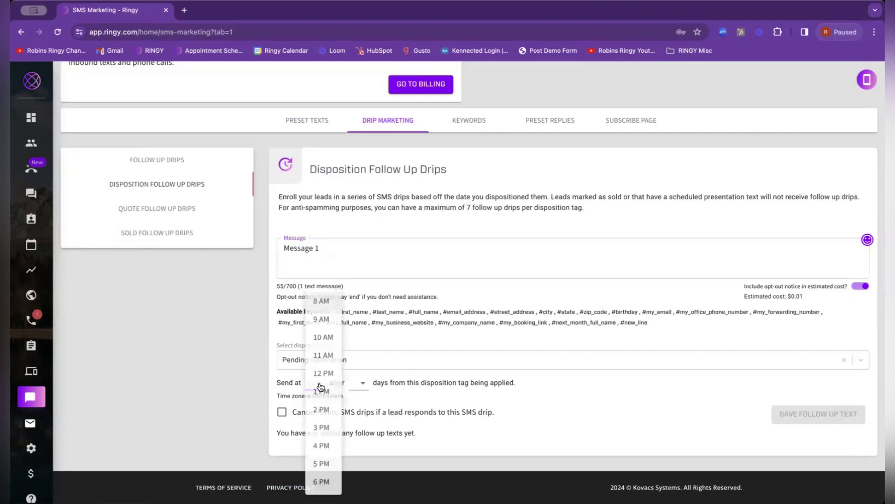
pyautogui.click(322, 360)
pyautogui.click(370, 385)
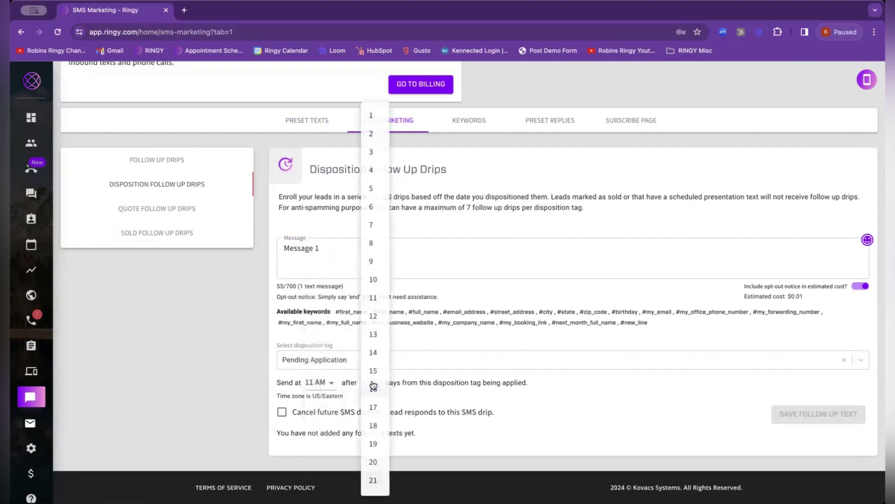
pyautogui.click(367, 134)
pyautogui.scroll(-1, 312, 195)
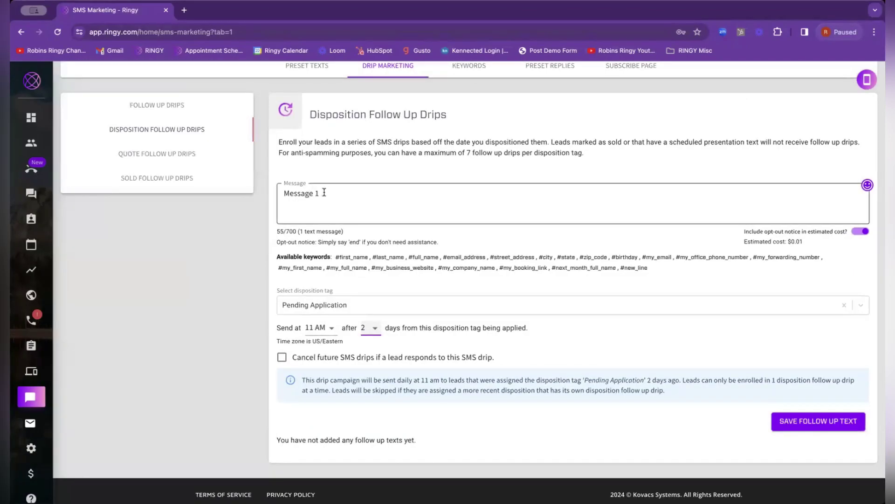
pyautogui.moveTo(327, 194); pyautogui.dragTo(272, 195)
pyautogui.click(817, 421)
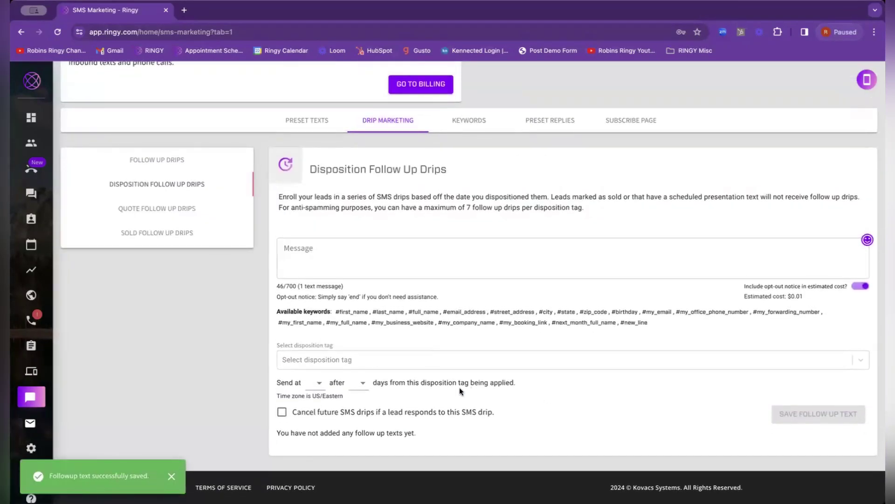
# - Start a second disposition drip for the Pending Application tag with the text "Message 2"
pyautogui.click(315, 256)
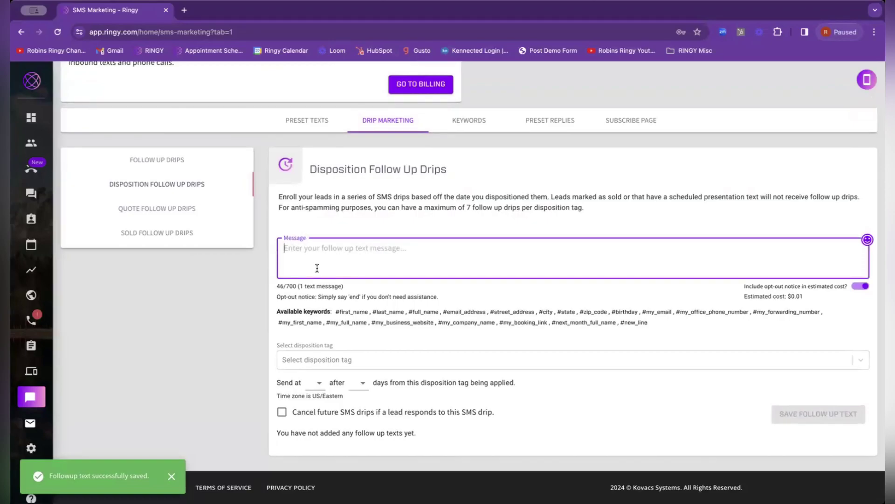
pyautogui.click(311, 368)
pyautogui.scroll(-5, 335, 429)
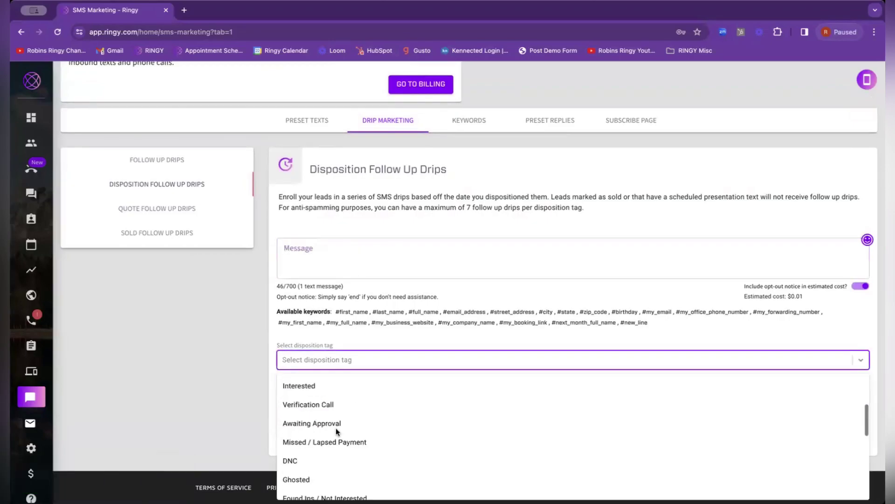
pyautogui.click(316, 485)
pyautogui.click(317, 265)
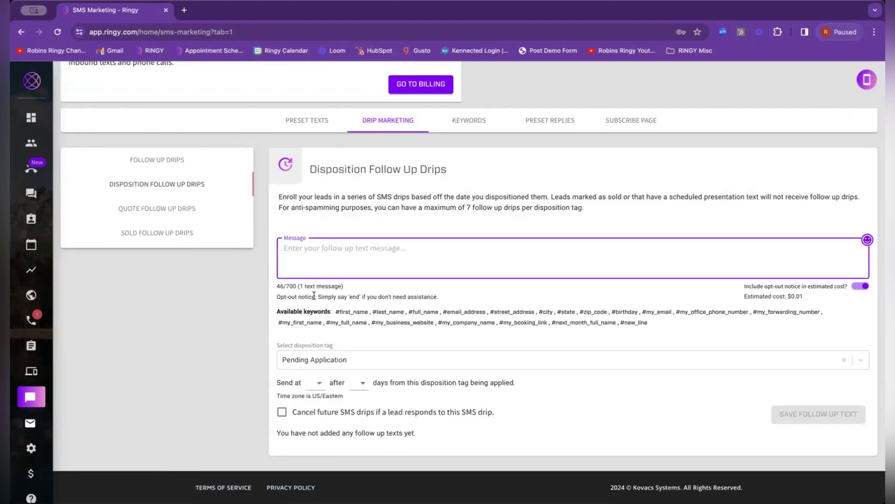
pyautogui.write('Message 2')
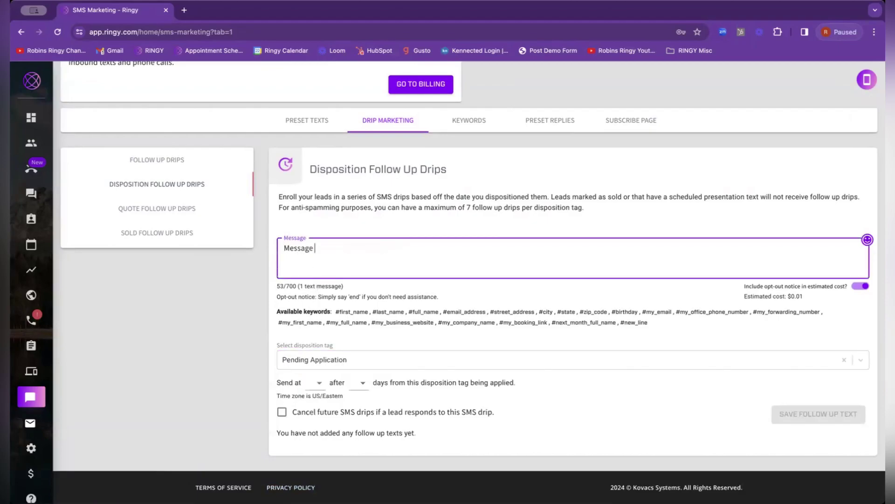
# - Schedule the Message 2 drip for 1 PM, 7 days after the Pending Application tag is applied, and save the follow-up text
pyautogui.click(320, 382)
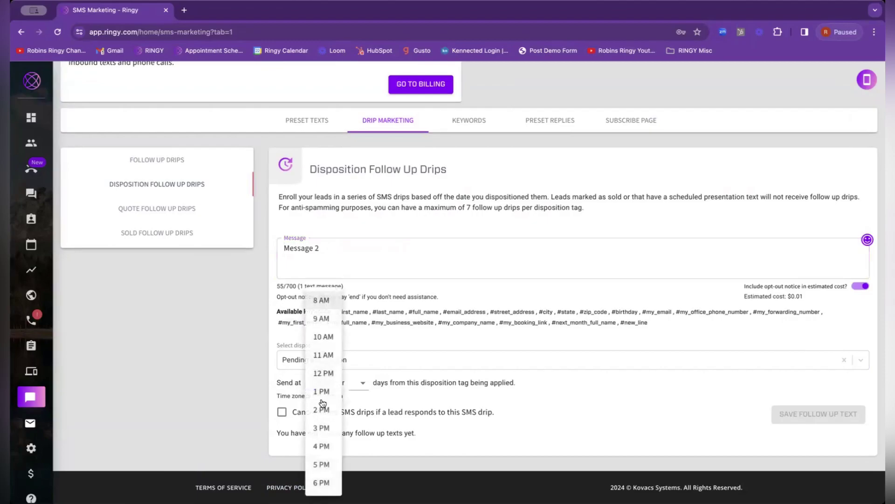
pyautogui.click(322, 391)
pyautogui.click(369, 382)
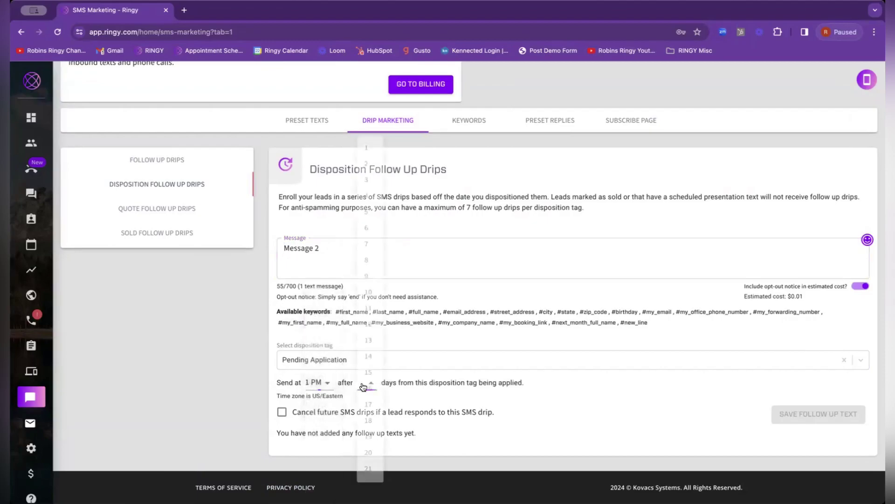
pyautogui.click(369, 225)
pyautogui.scroll(-2, 729, 419)
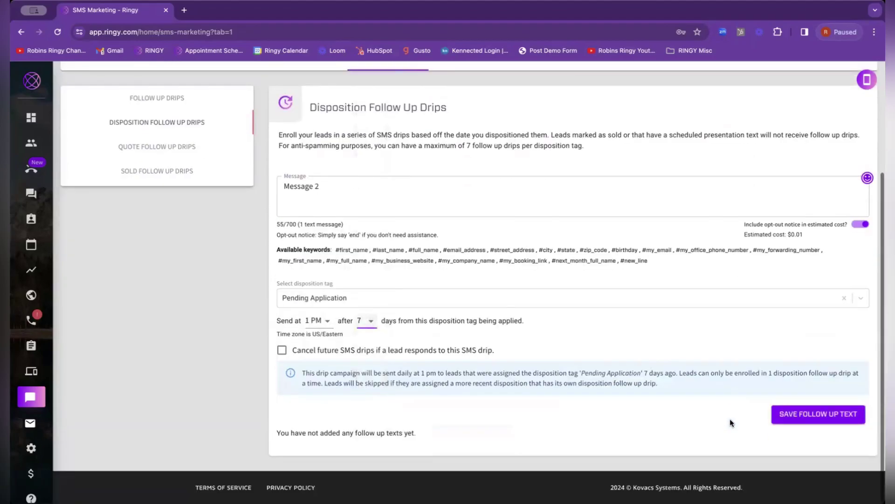
pyautogui.click(812, 415)
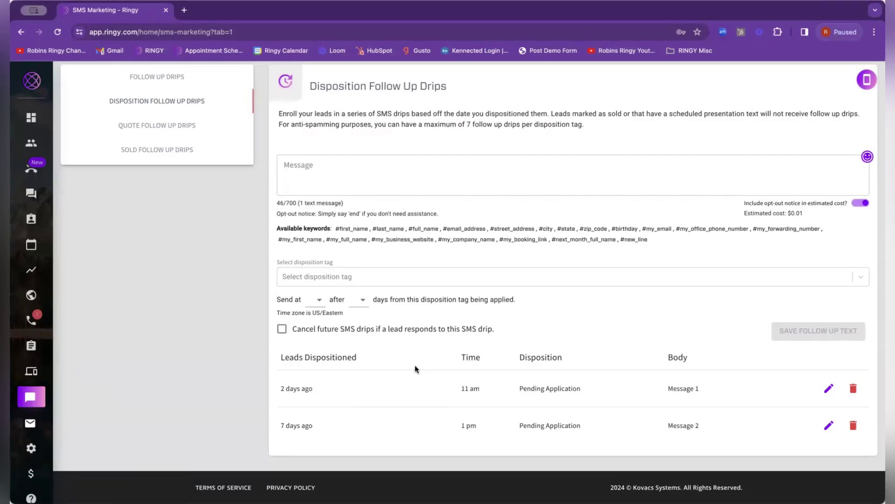
# - Start a disposition drip for the Ghosted tag with the text "Message 1"
pyautogui.scroll(4, 415, 365)
pyautogui.scroll(-4, 415, 223)
pyautogui.click(332, 285)
pyautogui.scroll(-5, 345, 384)
pyautogui.scroll(-3, 346, 384)
pyautogui.scroll(1, 345, 386)
pyautogui.scroll(-1, 346, 385)
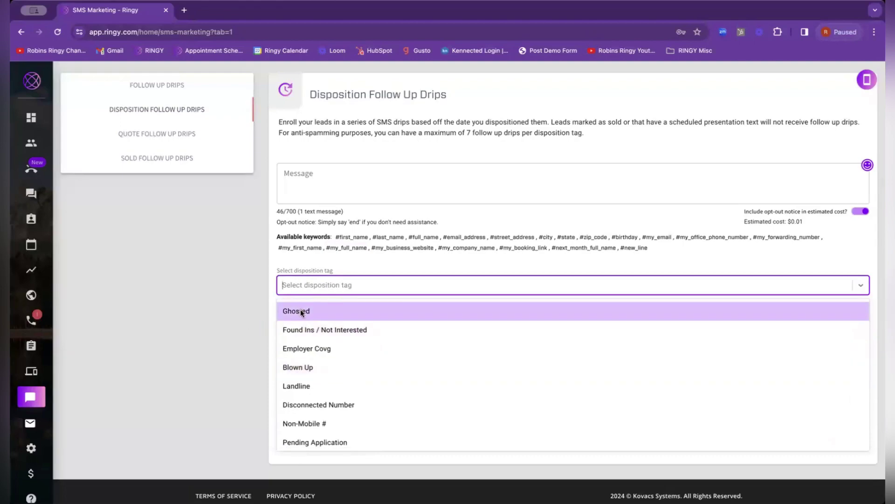
pyautogui.scroll(1, 298, 312)
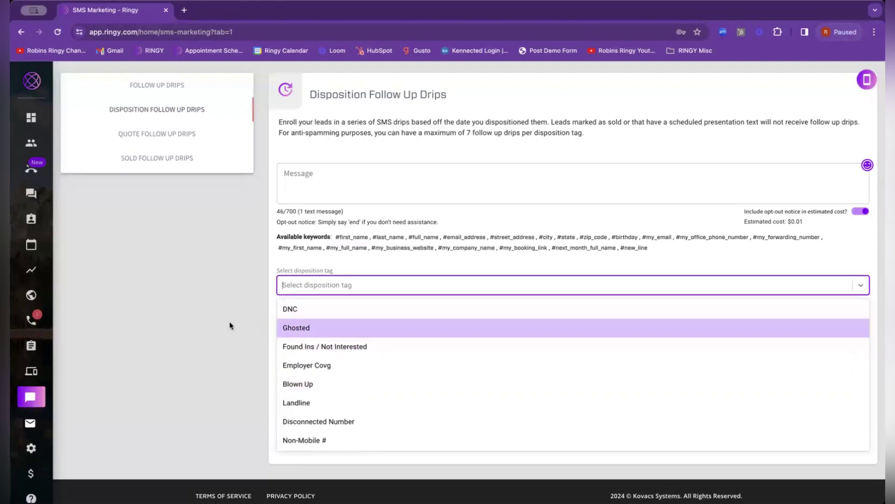
pyautogui.click(306, 328)
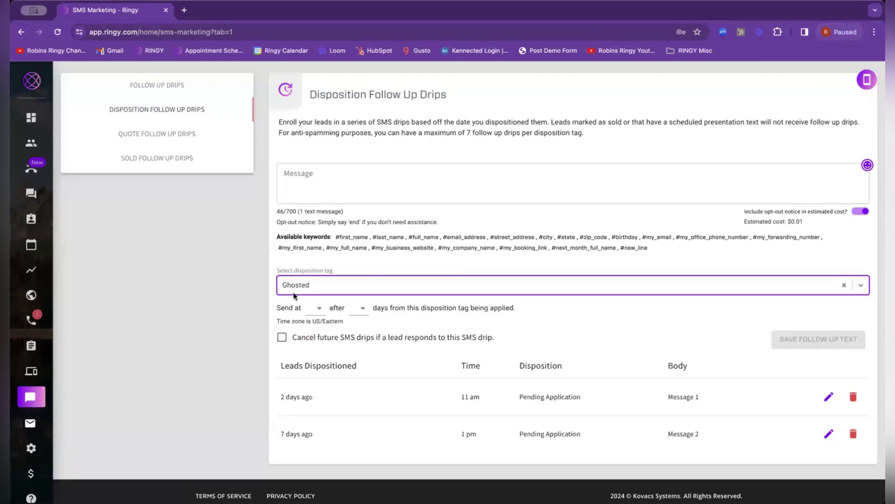
pyautogui.click(323, 189)
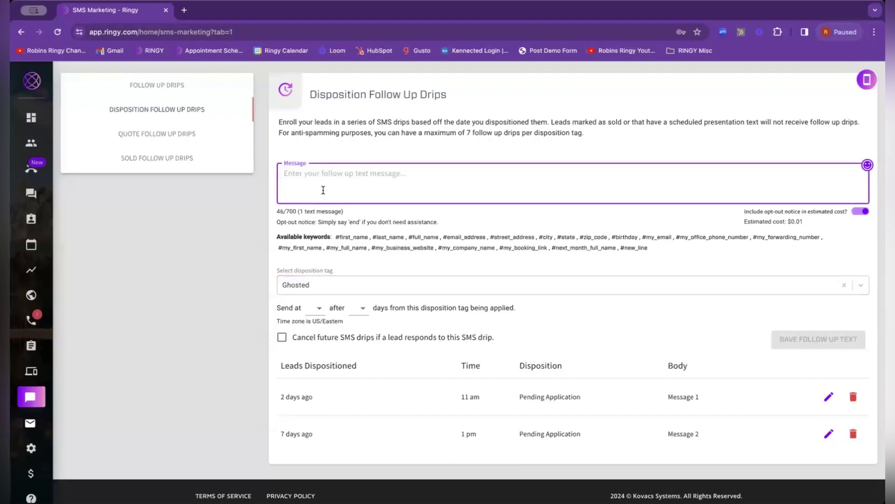
pyautogui.write('Me')
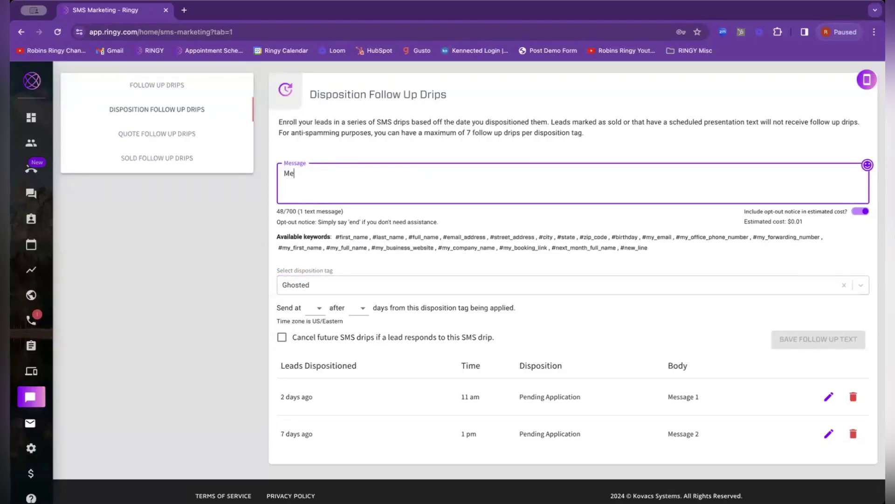
pyautogui.write('ssage 1')
# - Schedule the Ghosted drip for 5 PM, 3 days after the tag is applied, and save the follow-up text
pyautogui.click(302, 310)
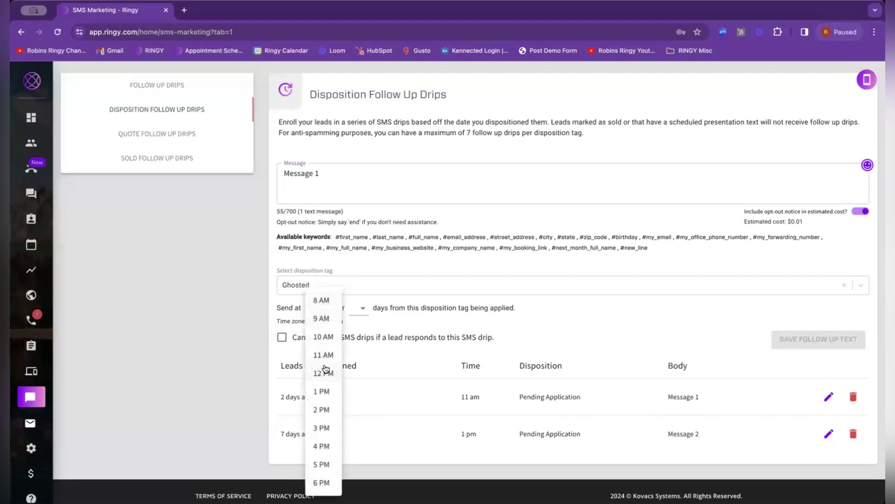
pyautogui.click(321, 464)
pyautogui.click(368, 310)
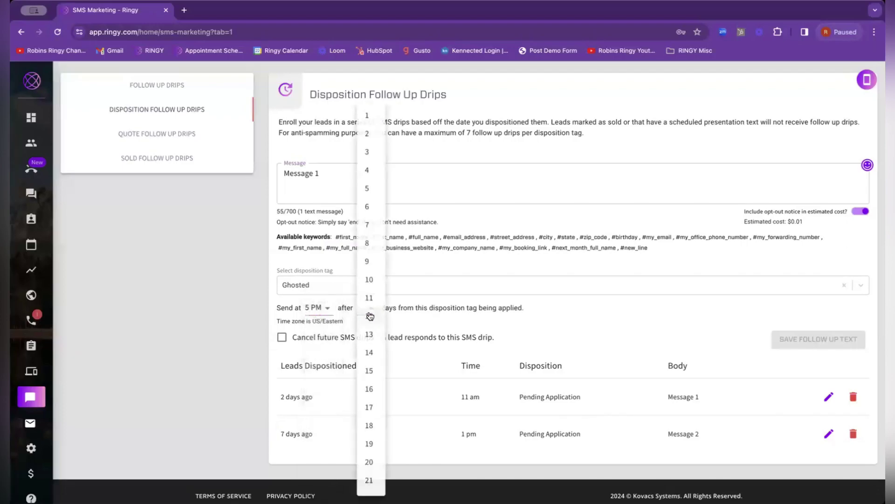
pyautogui.click(367, 151)
pyautogui.click(818, 400)
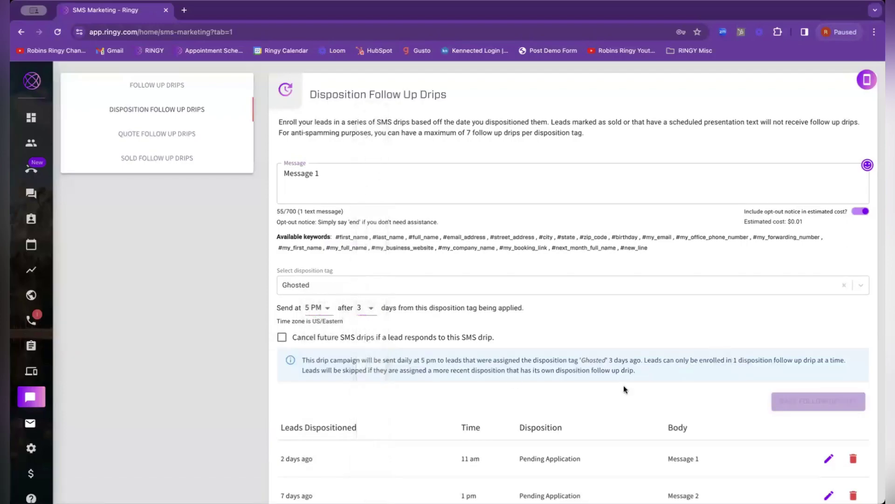
# - Review the list of saved disposition drips, checking each one's timing, disposition tag and message body
pyautogui.scroll(-1, 508, 378)
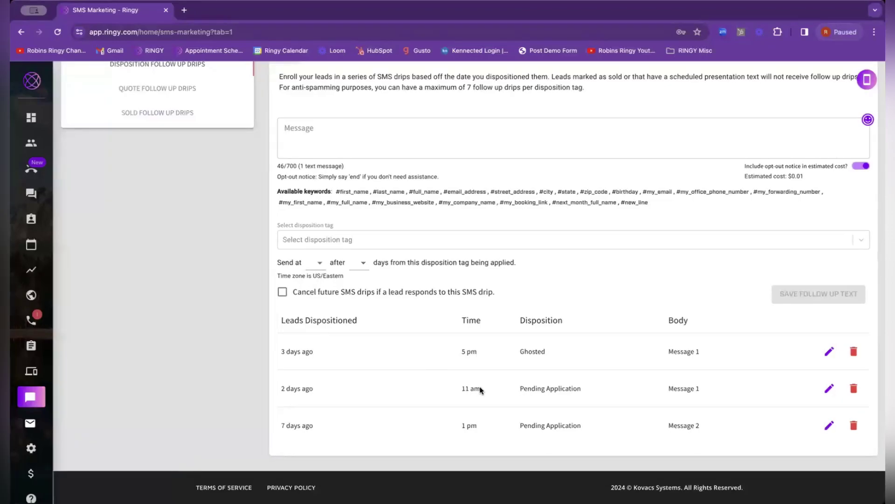
pyautogui.scroll(3, 480, 390)
pyautogui.scroll(-3, 481, 390)
pyautogui.scroll(1, 788, 359)
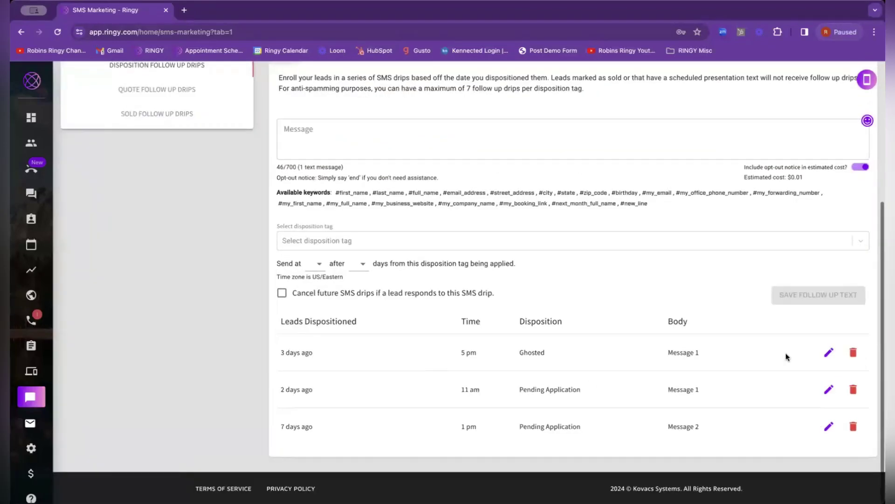
pyautogui.scroll(3, 786, 356)
pyautogui.scroll(-3, 787, 351)
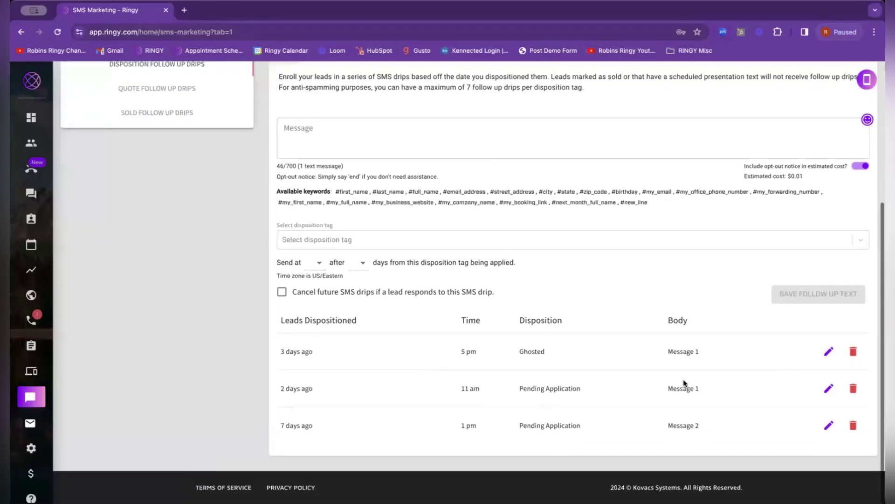
pyautogui.scroll(3, 676, 374)
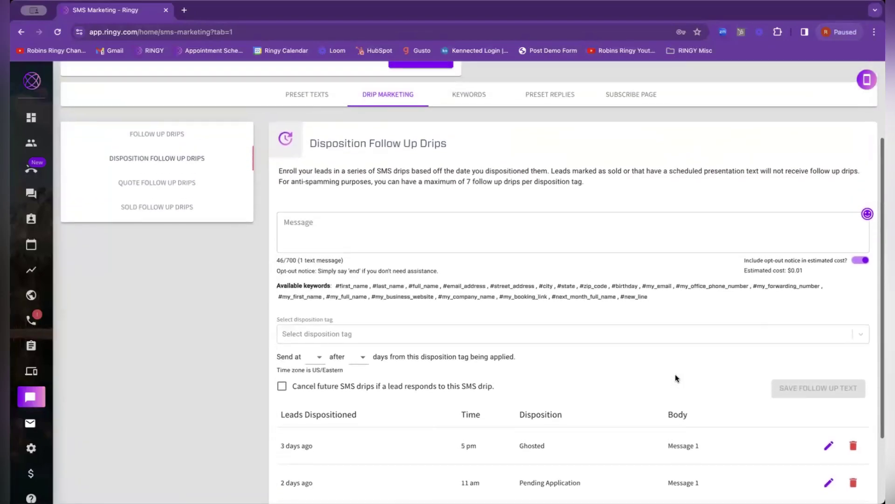
pyautogui.scroll(-3, 676, 374)
# - Open the general Follow Up Drips and look through the existing lead follow-up messages
pyautogui.scroll(5, 443, 294)
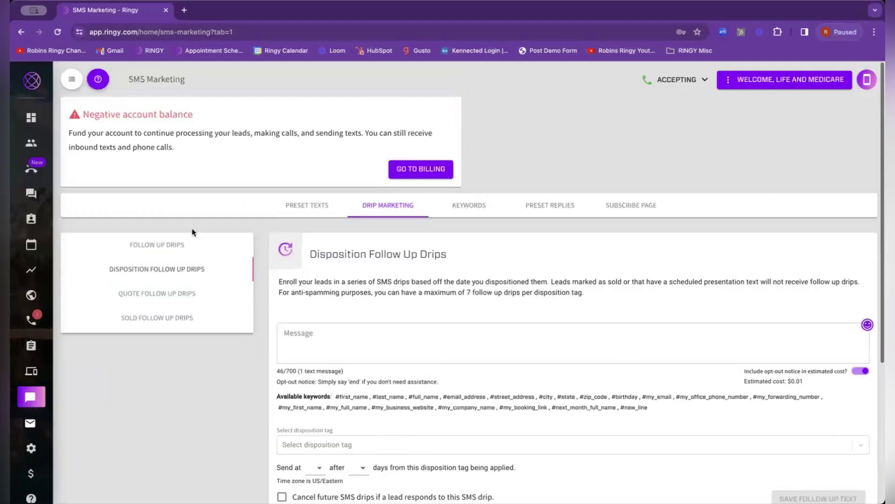
pyautogui.click(182, 245)
pyautogui.scroll(-20, 449, 316)
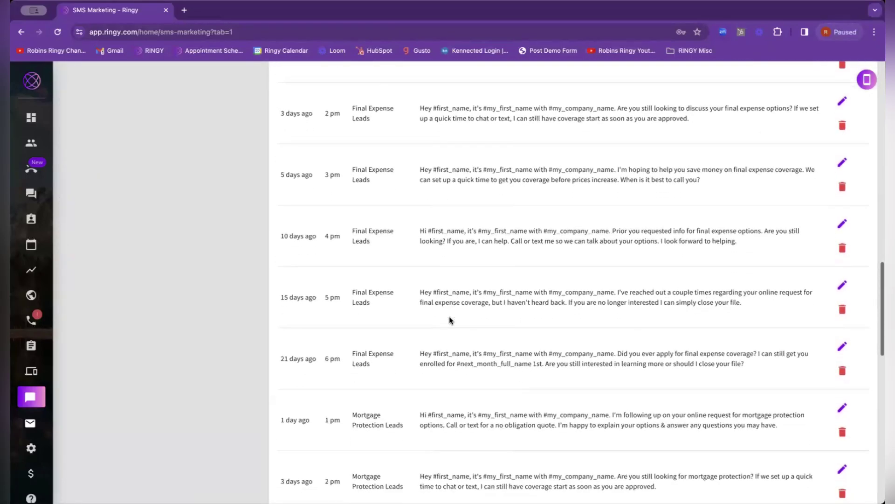
pyautogui.scroll(10, 449, 316)
pyautogui.scroll(3, 196, 136)
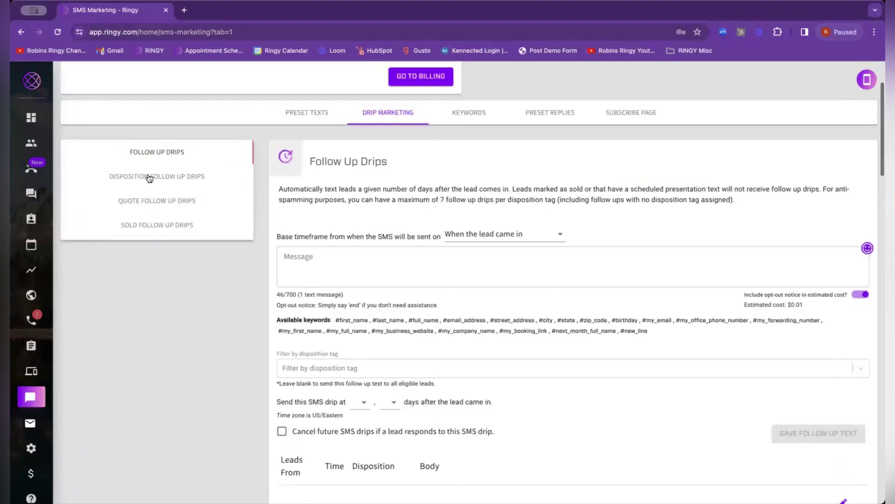
# - Go back to Disposition Follow Up Drips and check the saved Ghosted and Pending Application drips
pyautogui.click(156, 174)
pyautogui.scroll(-5, 407, 252)
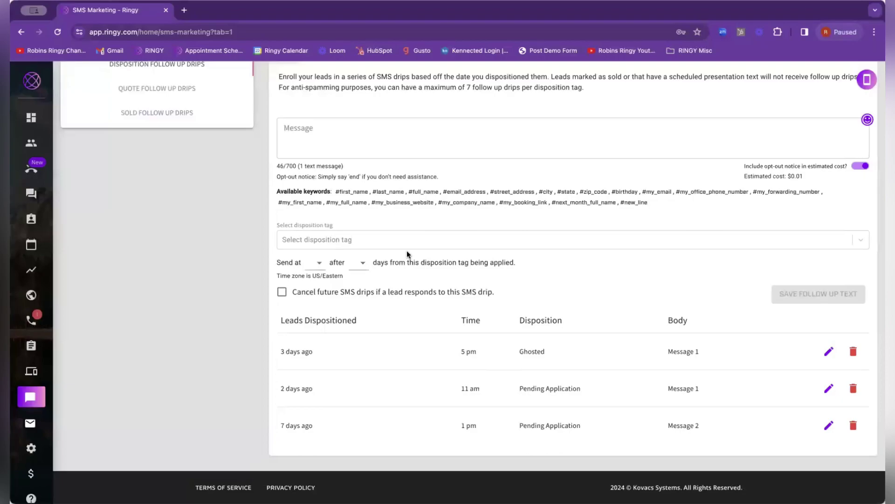
pyautogui.scroll(4, 449, 270)
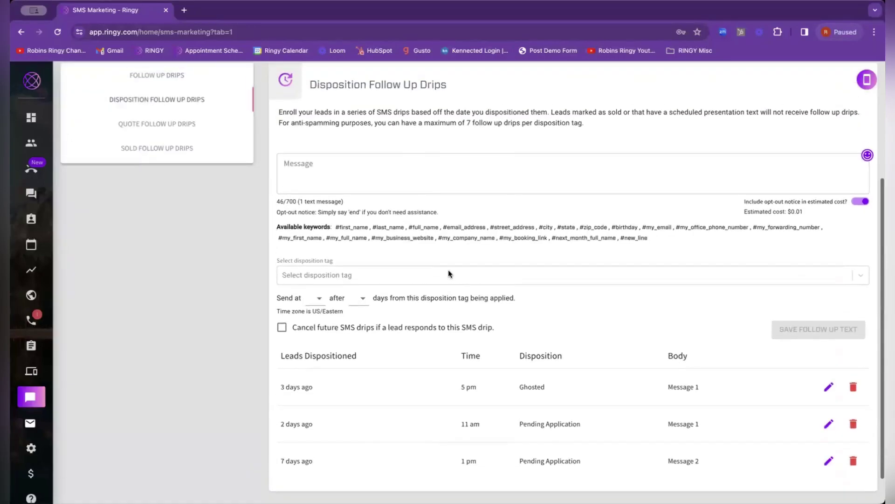
# - Open the Sold Follow Up Drips setup and examine its message and scheduling options
pyautogui.scroll(1, 449, 272)
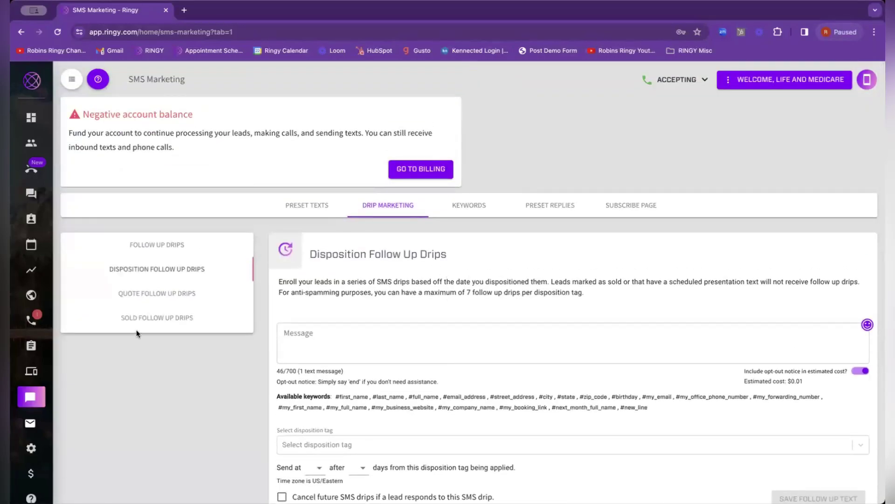
pyautogui.click(139, 318)
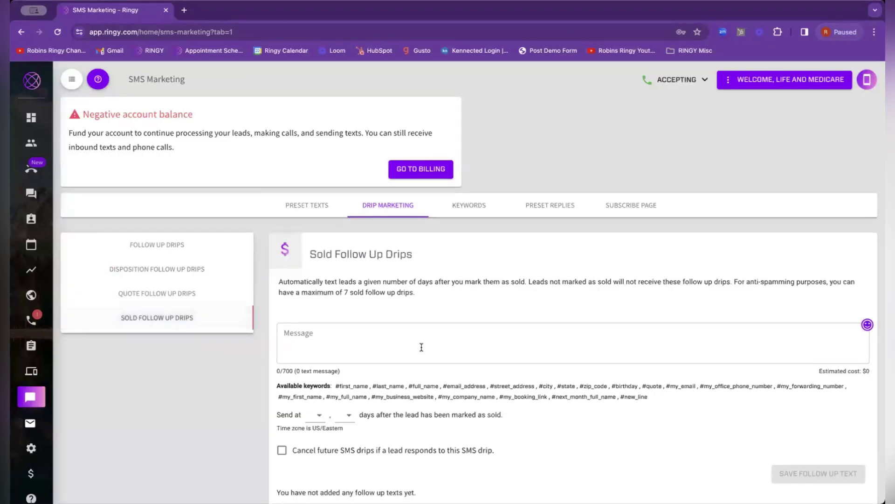
pyautogui.scroll(-2, 422, 346)
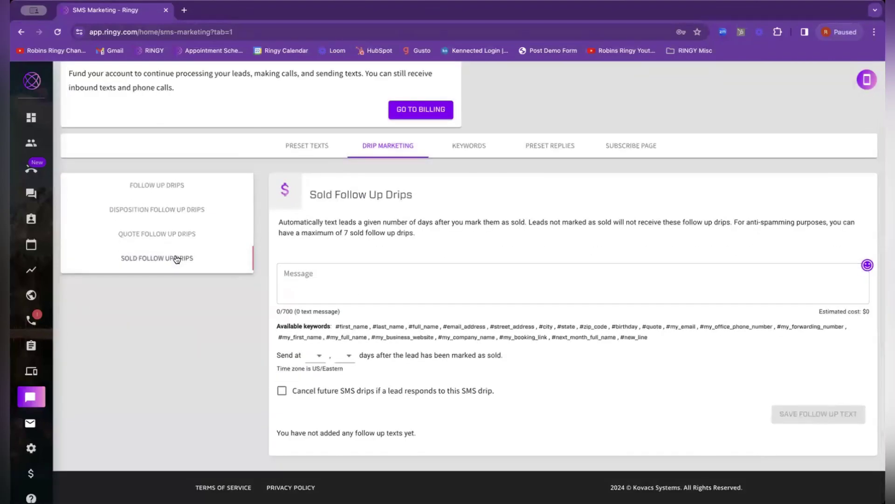